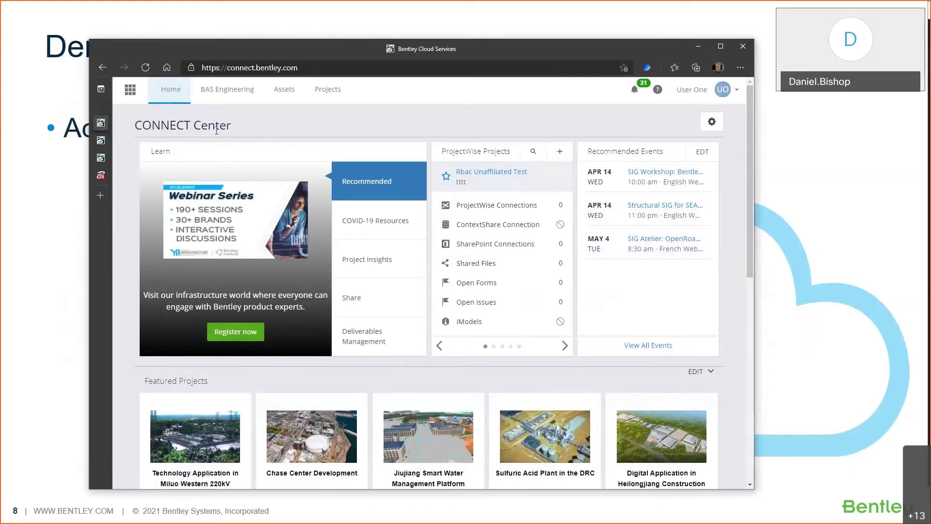
Open the Activation Key Mappings administration page in Subscription Analytics from the CONNECT Center services.
{"action": "left_click", "coordinate": [130, 92]}
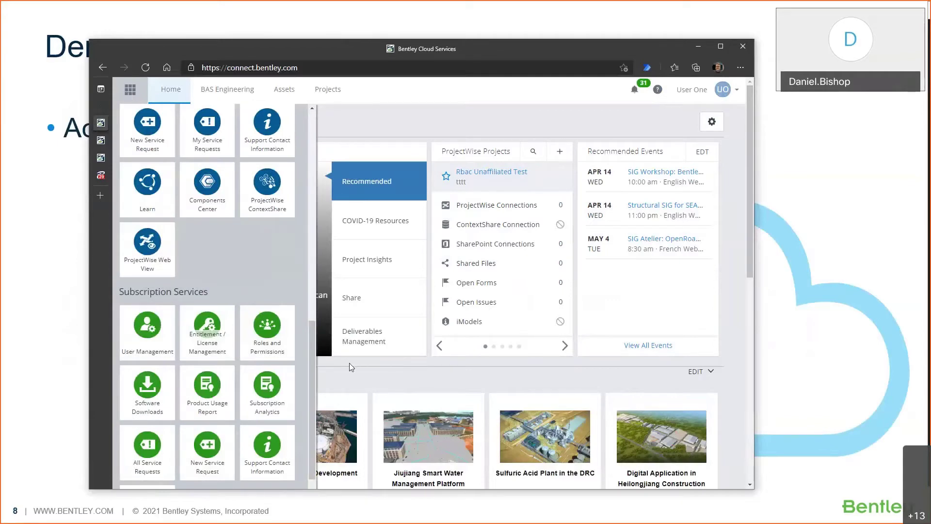
{"action": "scroll", "coordinate": [313, 369], "scroll_direction": "up", "scroll_amount": 10}
{"action": "scroll", "coordinate": [307, 351], "scroll_direction": "down", "scroll_amount": 10}
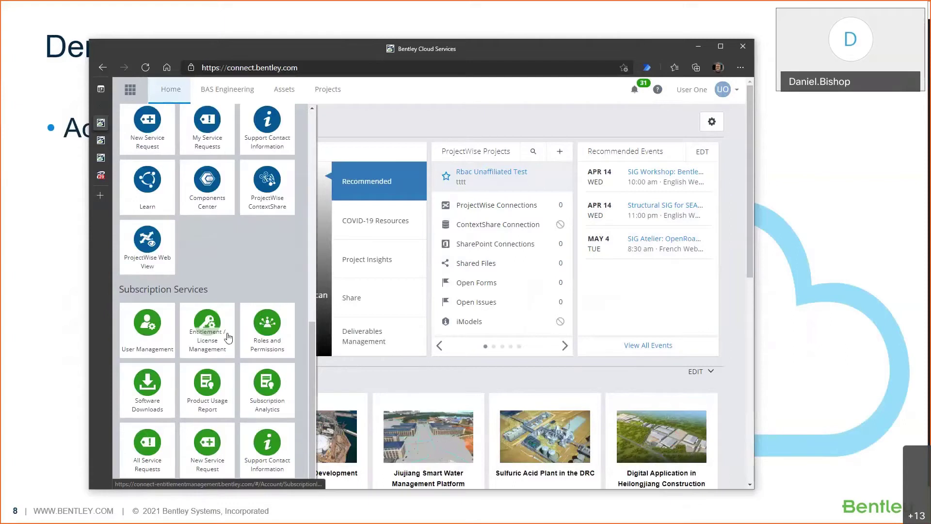
{"action": "left_click", "coordinate": [272, 398]}
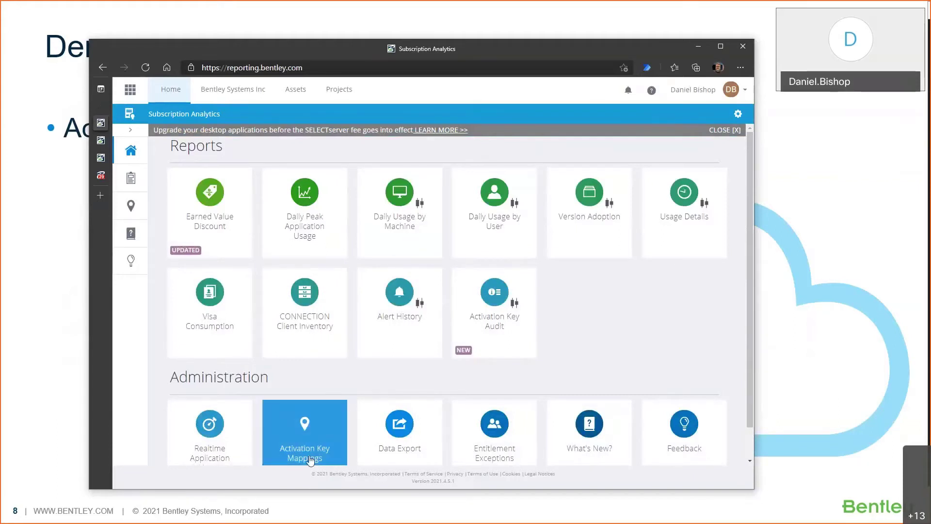
{"action": "left_click", "coordinate": [305, 428]}
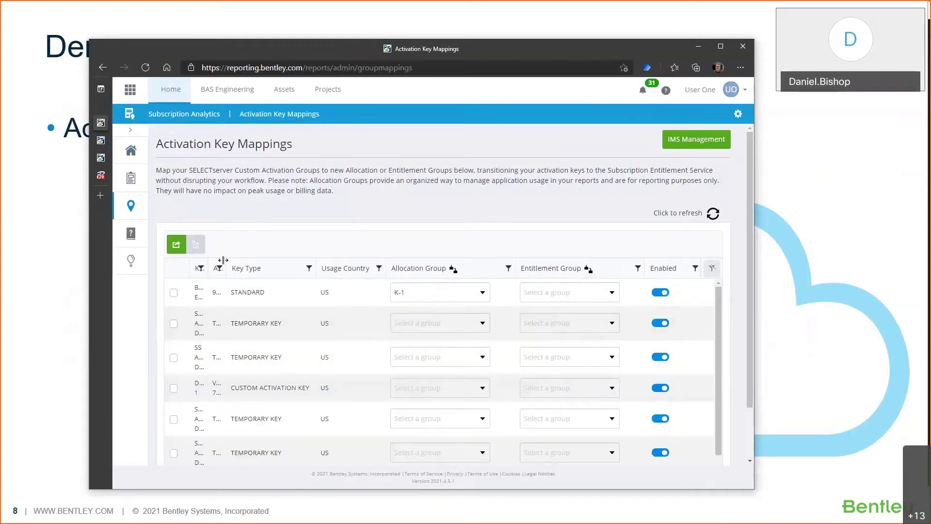
Widen the Key Name and Activation Key columns of the mappings table so their contents can be read.
{"action": "left_click_drag", "start_coordinate": [207, 270], "coordinate": [277, 270]}
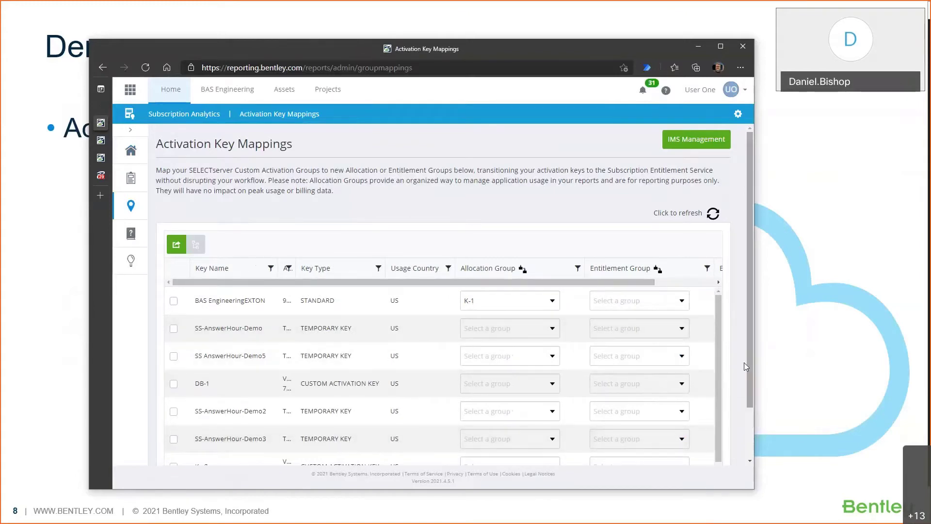
{"action": "left_click_drag", "start_coordinate": [751, 362], "coordinate": [762, 380]}
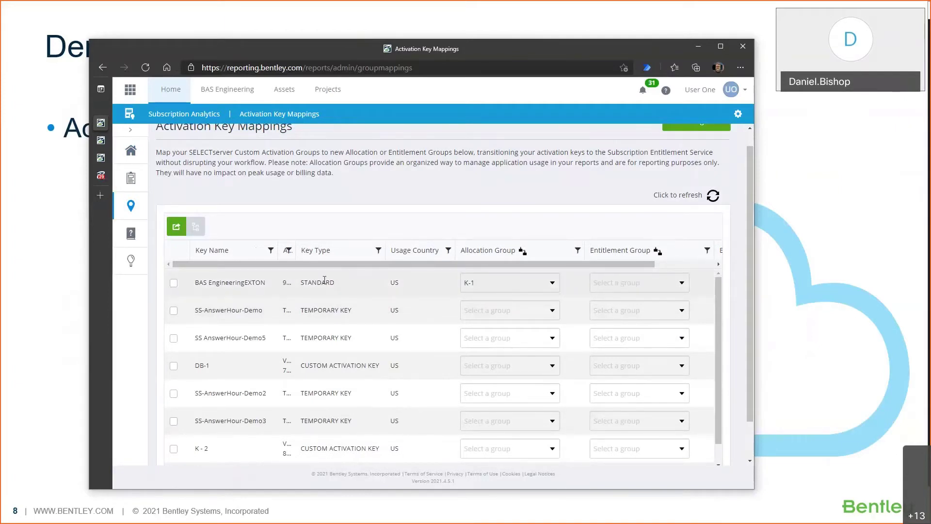
{"action": "left_click_drag", "start_coordinate": [295, 251], "coordinate": [340, 252]}
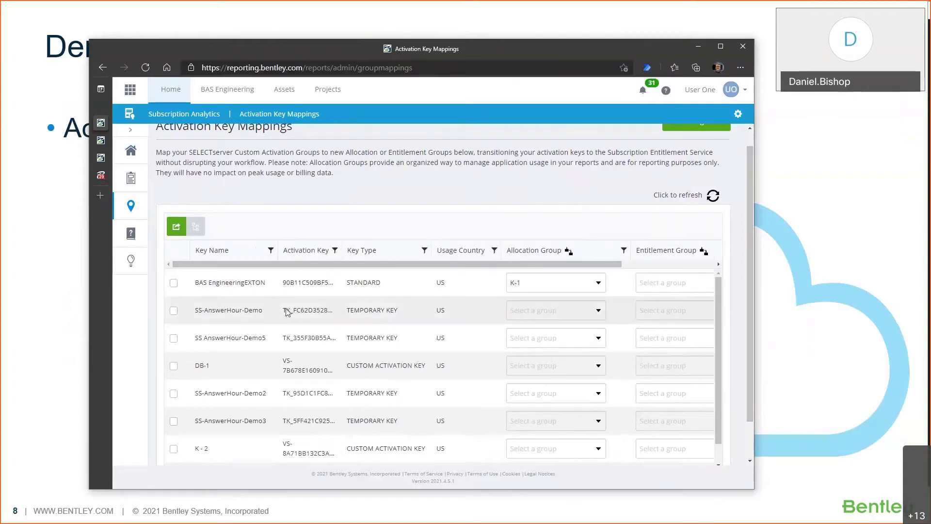
{"action": "double_click", "coordinate": [284, 363]}
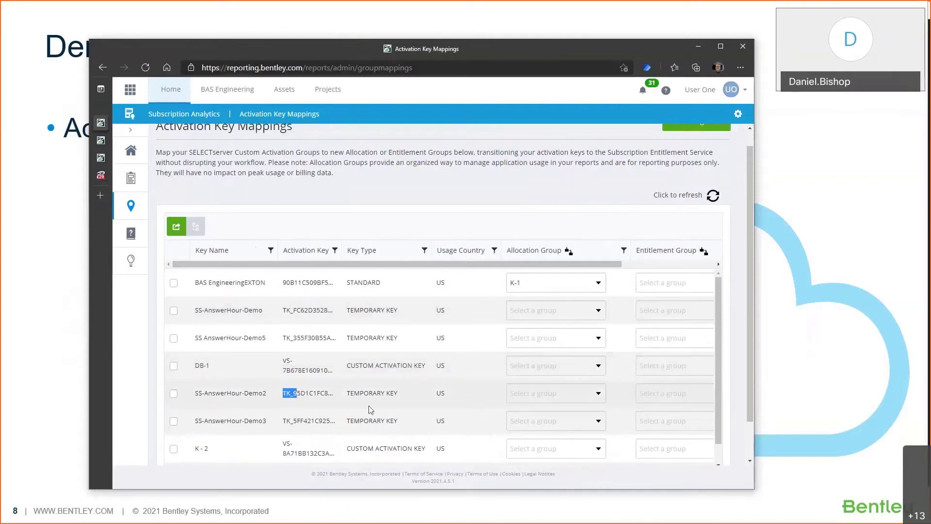
Sort the mappings table by key type in ascending order and filter it to TEMPORARY KEY entries.
{"action": "left_click", "coordinate": [334, 252]}
{"action": "left_click", "coordinate": [334, 251]}
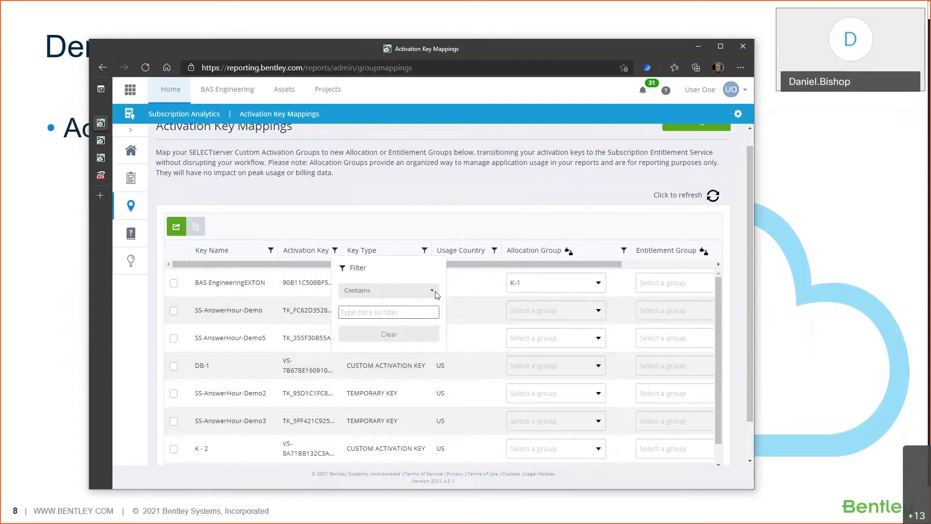
{"action": "left_click", "coordinate": [409, 250]}
{"action": "left_click", "coordinate": [425, 250]}
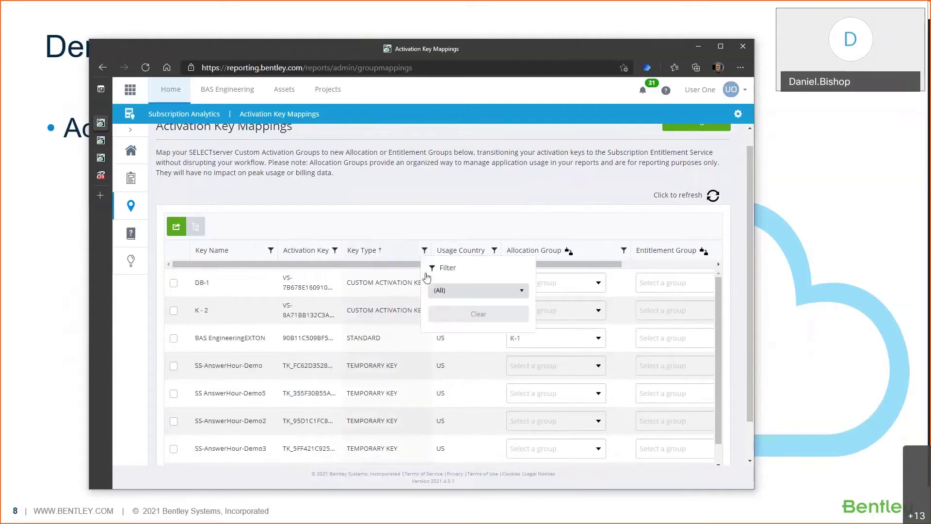
{"action": "left_click", "coordinate": [478, 289]}
{"action": "left_click", "coordinate": [447, 337]}
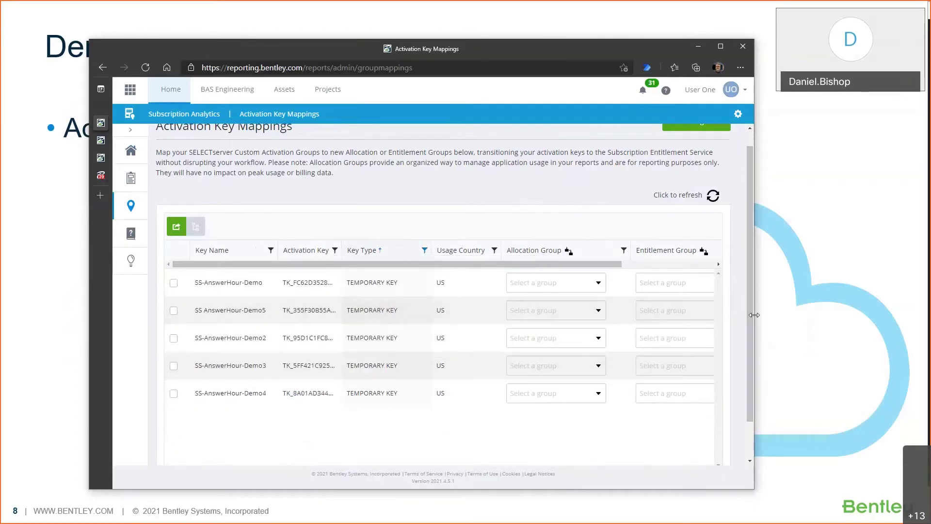
Widen the browser window and apply the activation key restrictions to the keys SS AnswerHour-Demo5 and SS-AnswerHour-Demo4, proceeding with the entitlement group mapping.
{"action": "left_click_drag", "start_coordinate": [754, 315], "coordinate": [783, 314]}
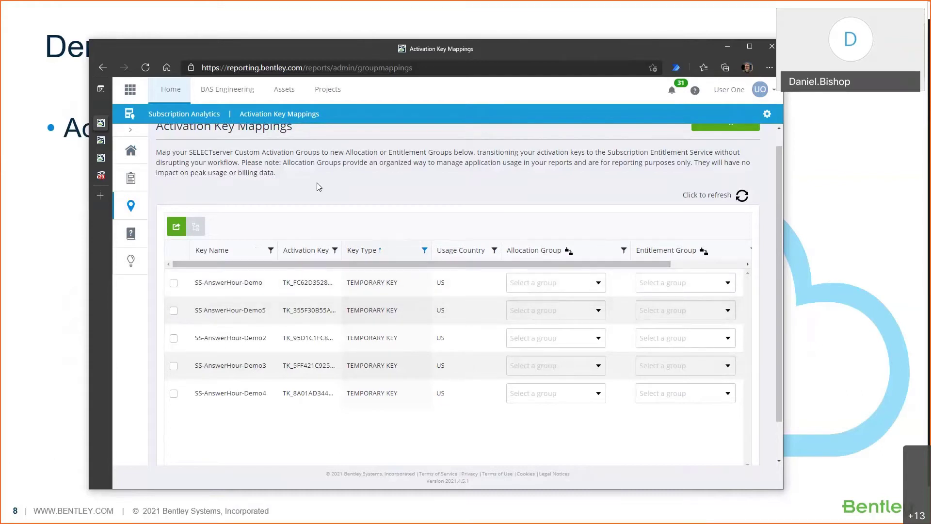
{"action": "scroll", "coordinate": [320, 199], "scroll_direction": "up", "scroll_amount": 1}
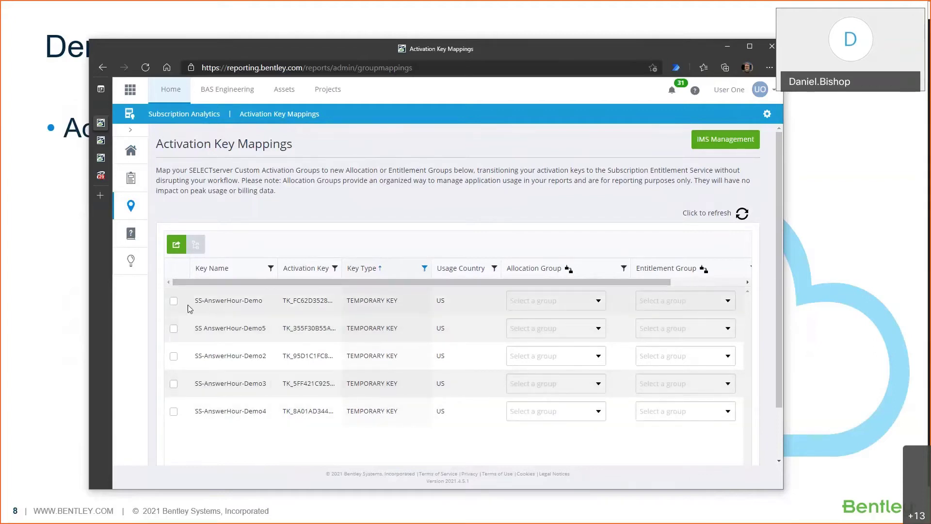
{"action": "left_click", "coordinate": [729, 301]}
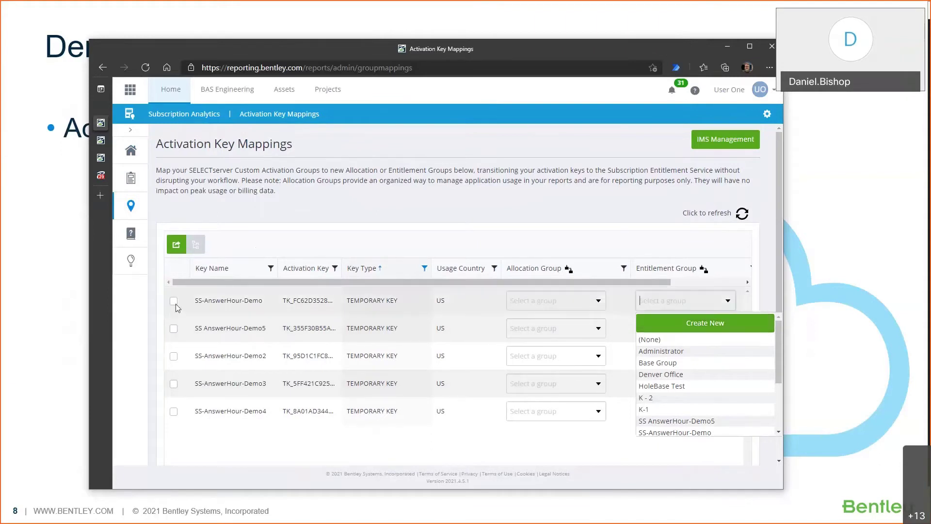
{"action": "left_click", "coordinate": [174, 328]}
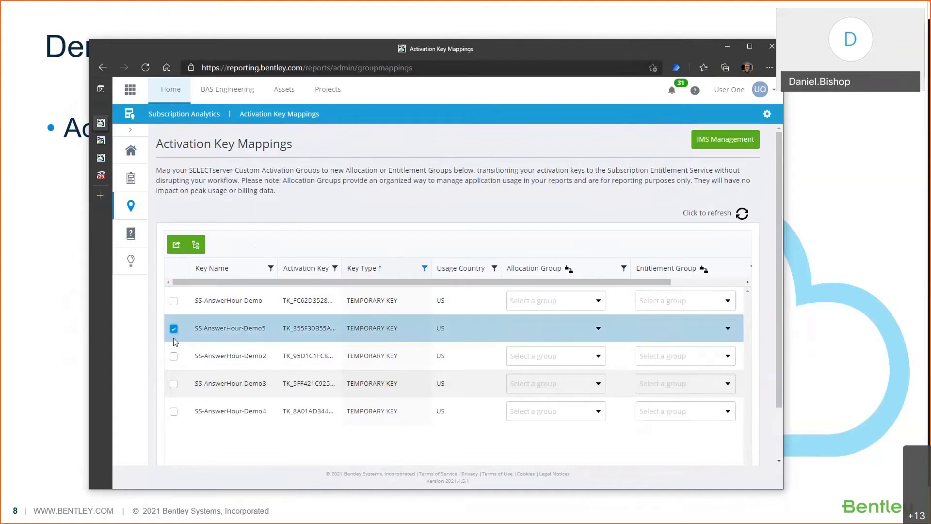
{"action": "left_click", "coordinate": [174, 412]}
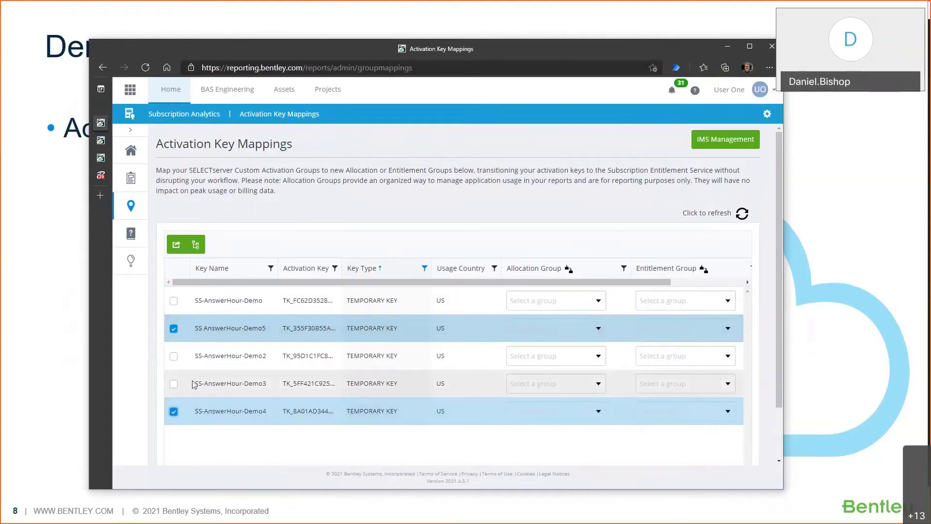
{"action": "left_click", "coordinate": [196, 246]}
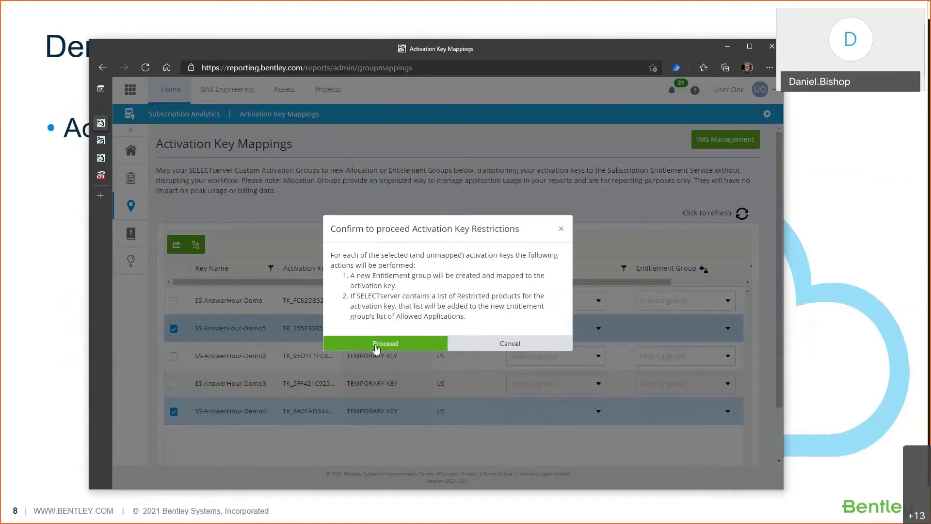
{"action": "left_click", "coordinate": [376, 345]}
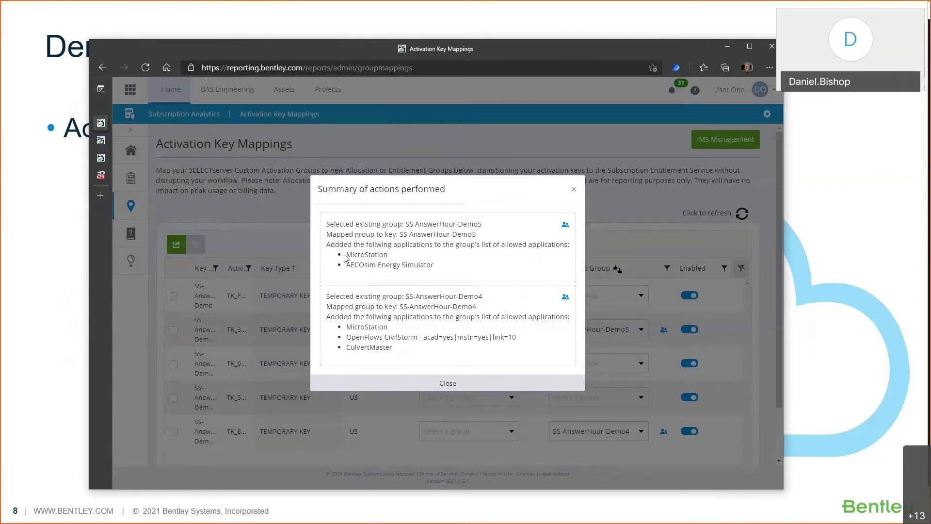
Review the allowed applications added for each of the two mapped groups in the summary of actions performed, and close it.
{"action": "left_click_drag", "start_coordinate": [345, 255], "coordinate": [449, 268]}
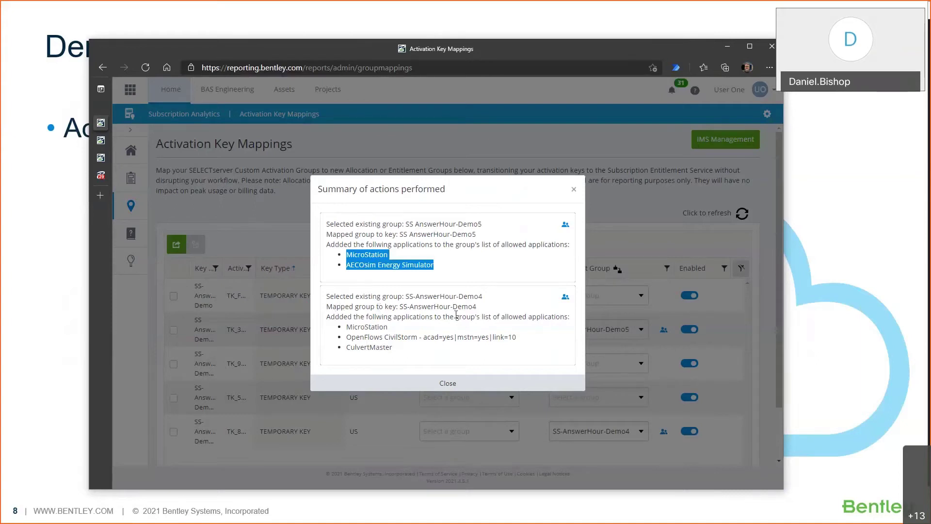
{"action": "left_click_drag", "start_coordinate": [345, 326], "coordinate": [398, 356]}
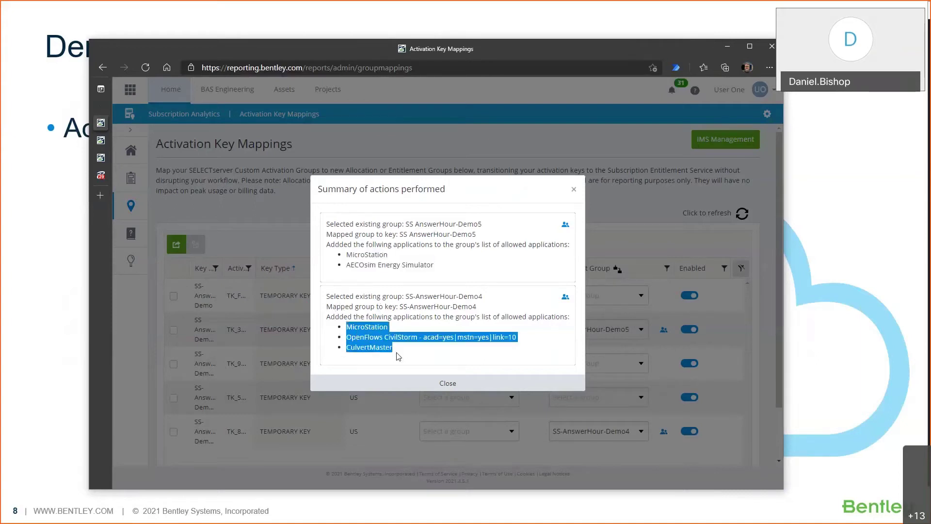
{"action": "left_click", "coordinate": [443, 385]}
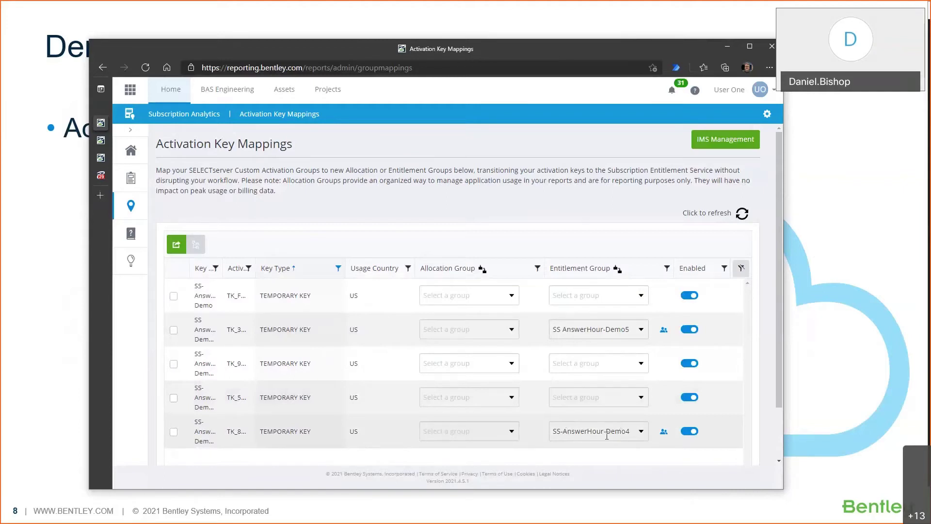
Open the SS-AnswerHour-Demo4 entitlement group and examine its allowed applications and SELECTserver keys.
{"action": "left_click", "coordinate": [663, 431]}
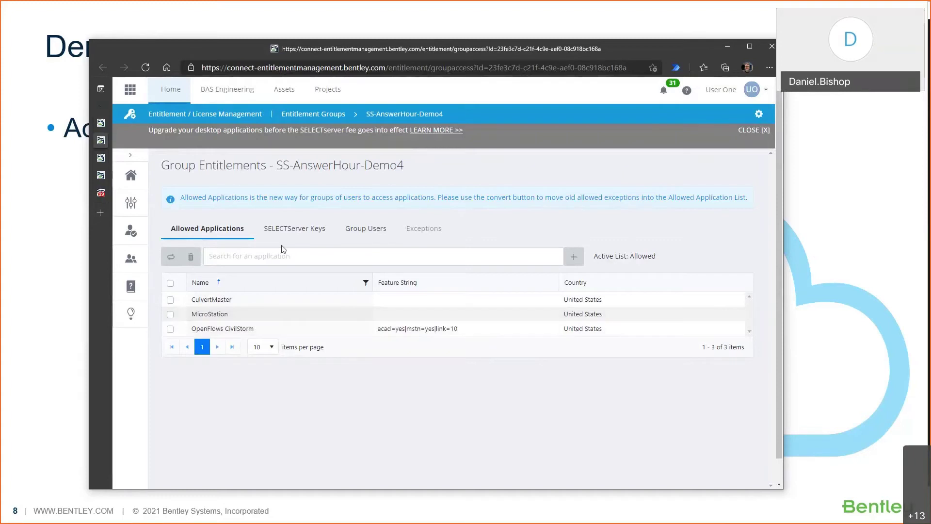
{"action": "left_click", "coordinate": [281, 232]}
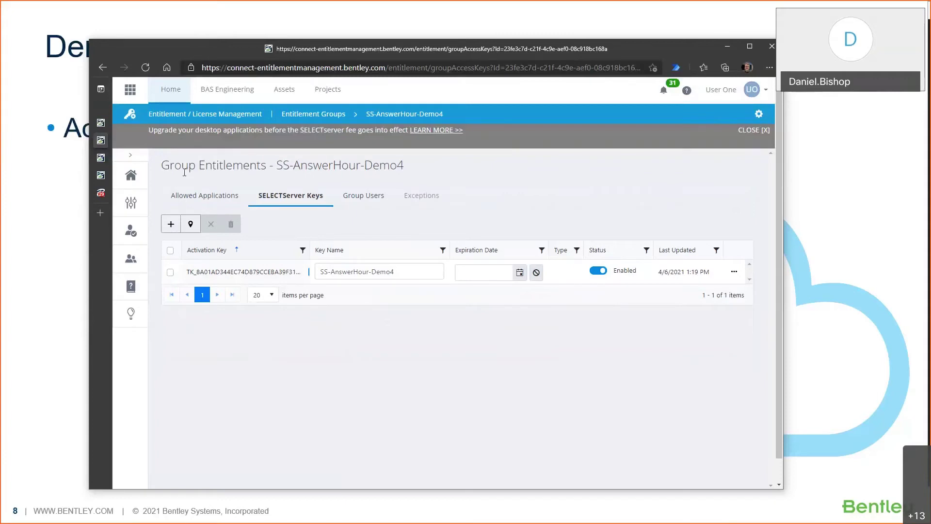
{"action": "left_click", "coordinate": [178, 195]}
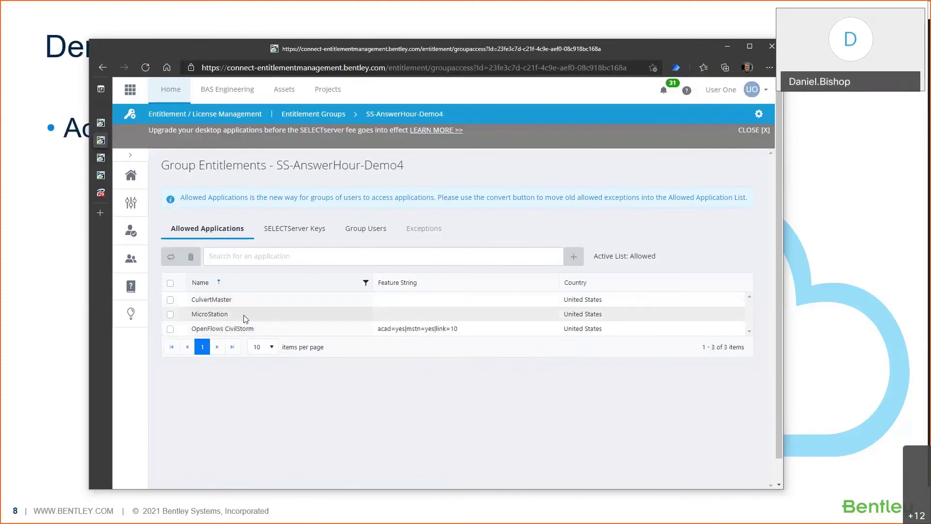
{"action": "left_click", "coordinate": [297, 228]}
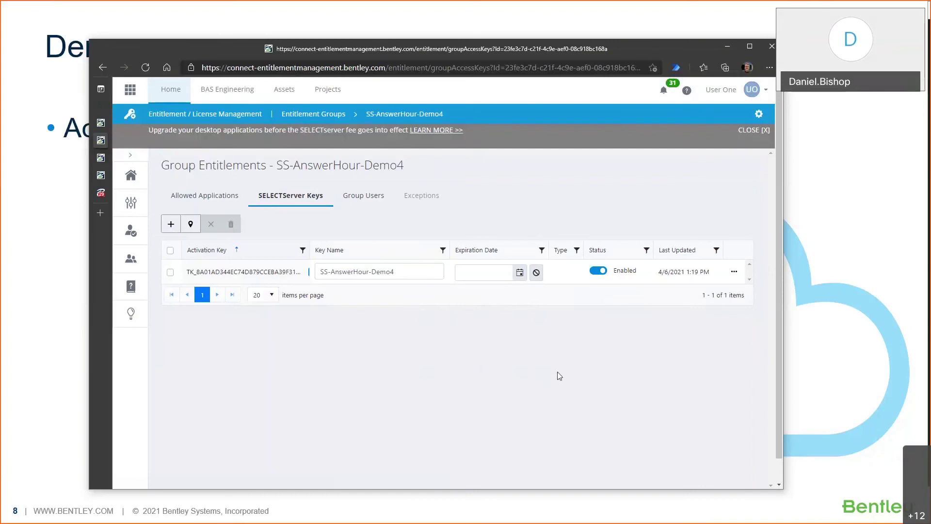
{"action": "left_click", "coordinate": [201, 196]}
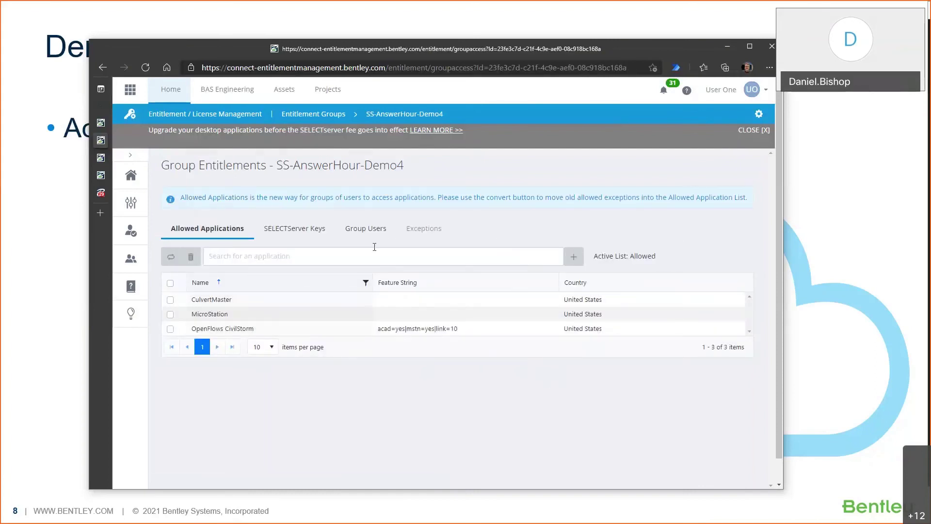
Return to the activation key mappings, widen the Key Name column, and map the SS-AnswerHour-Demo3 key to the SS-AnswerHour-Demo4 entitlement group.
{"action": "left_click", "coordinate": [102, 123]}
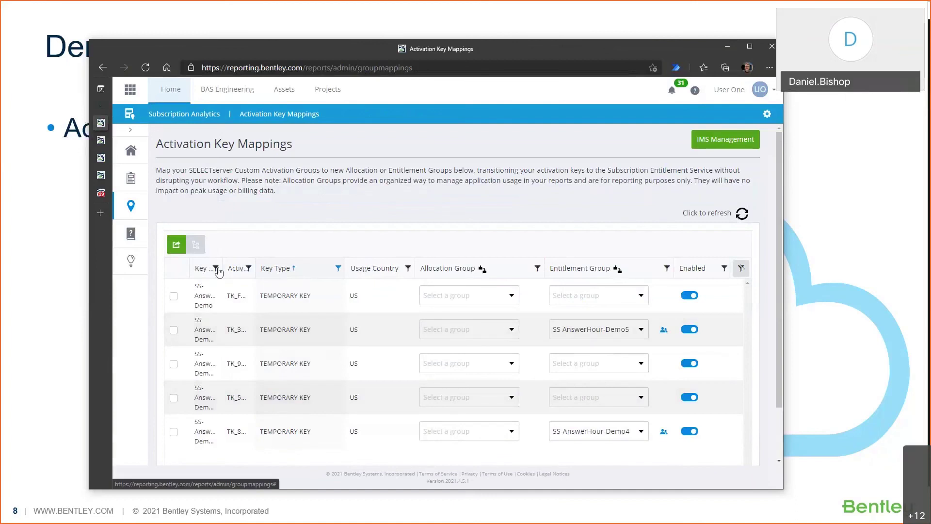
{"action": "left_click_drag", "start_coordinate": [223, 270], "coordinate": [275, 269]}
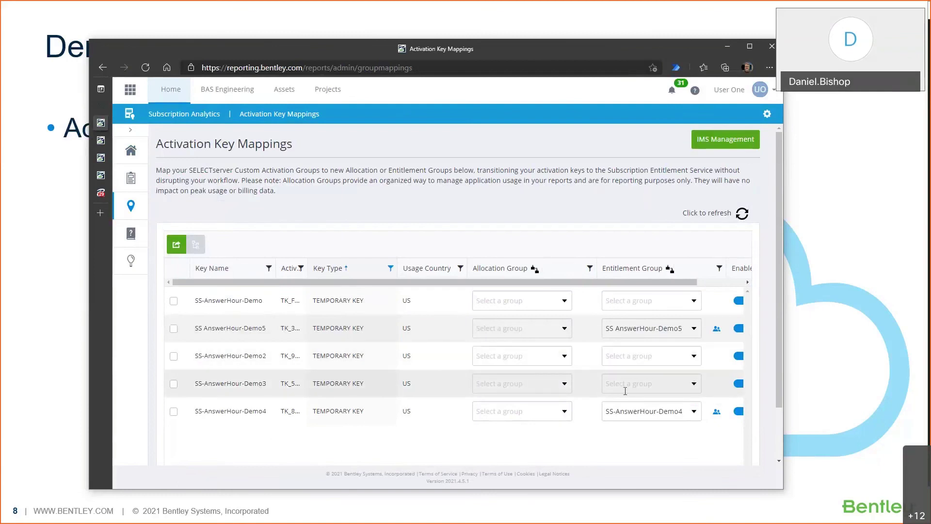
{"action": "left_click", "coordinate": [680, 387]}
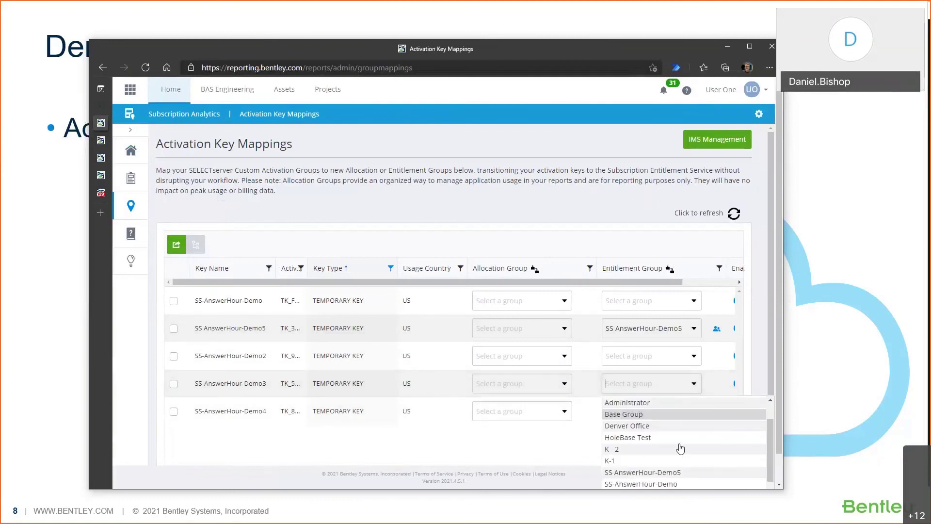
{"action": "scroll", "coordinate": [680, 448], "scroll_direction": "down", "scroll_amount": 3}
{"action": "left_click", "coordinate": [676, 460]}
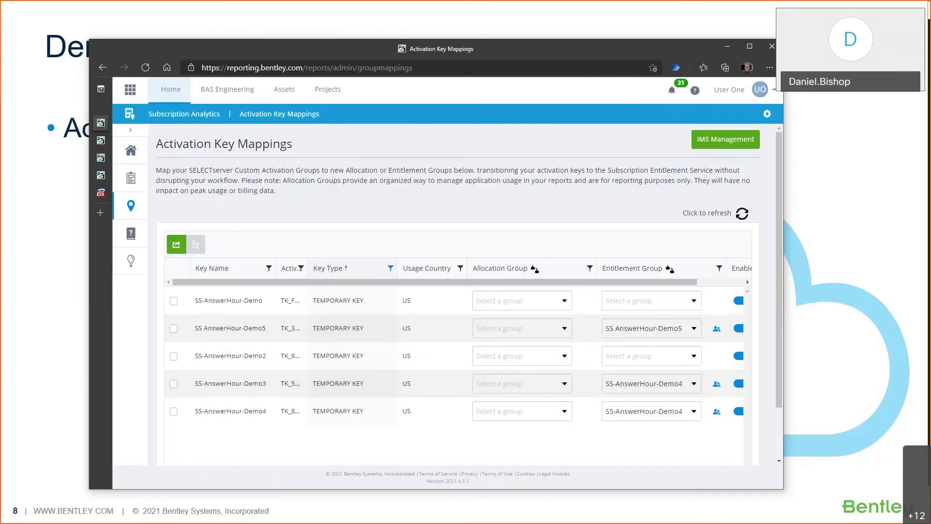
{"action": "key", "text": "alt+Tab"}
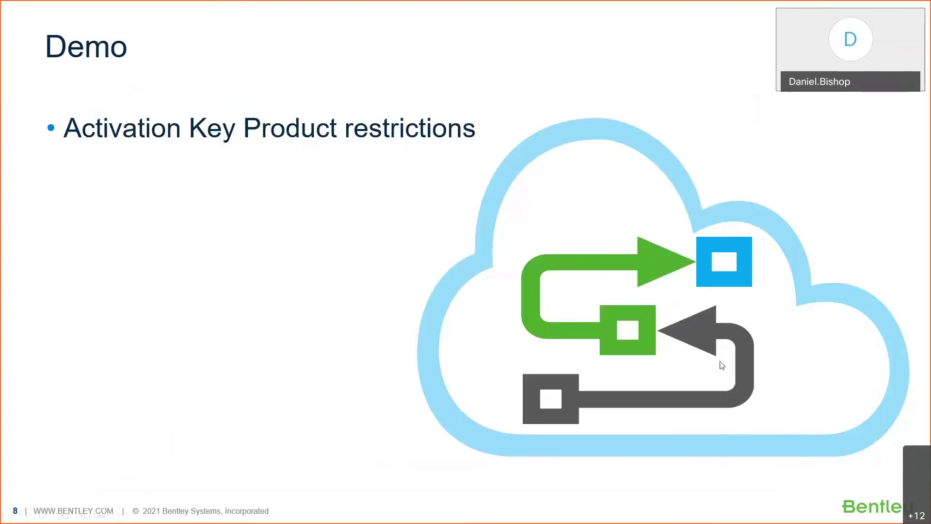